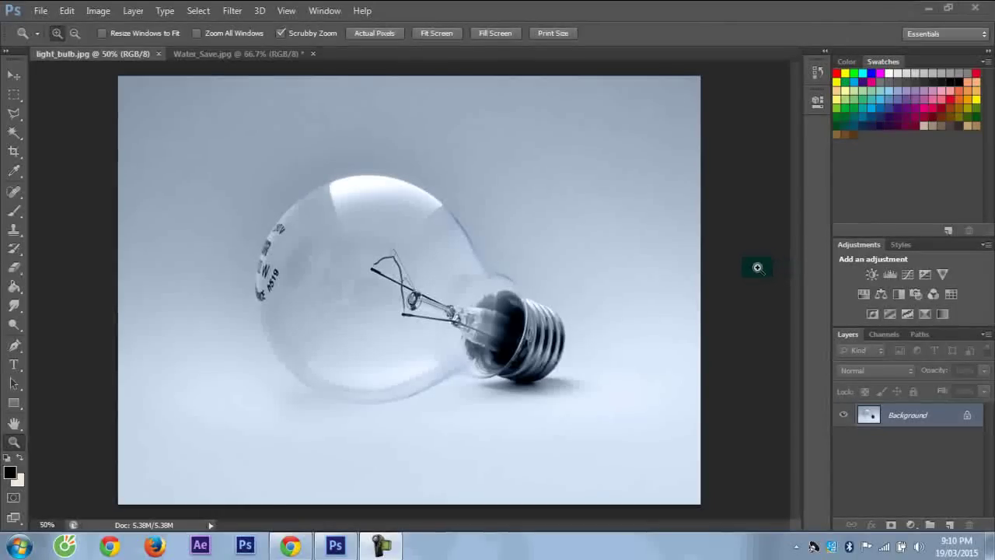
# Step: Look over the water splash document and zoom in on the light bulb photo
pyautogui.click(40, 12)
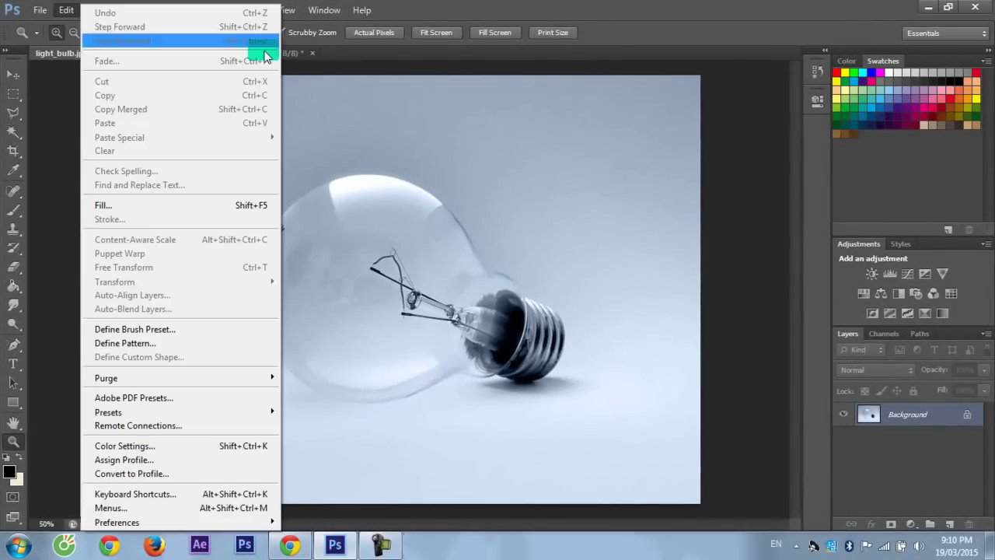
pyautogui.click(360, 62)
pyautogui.click(230, 59)
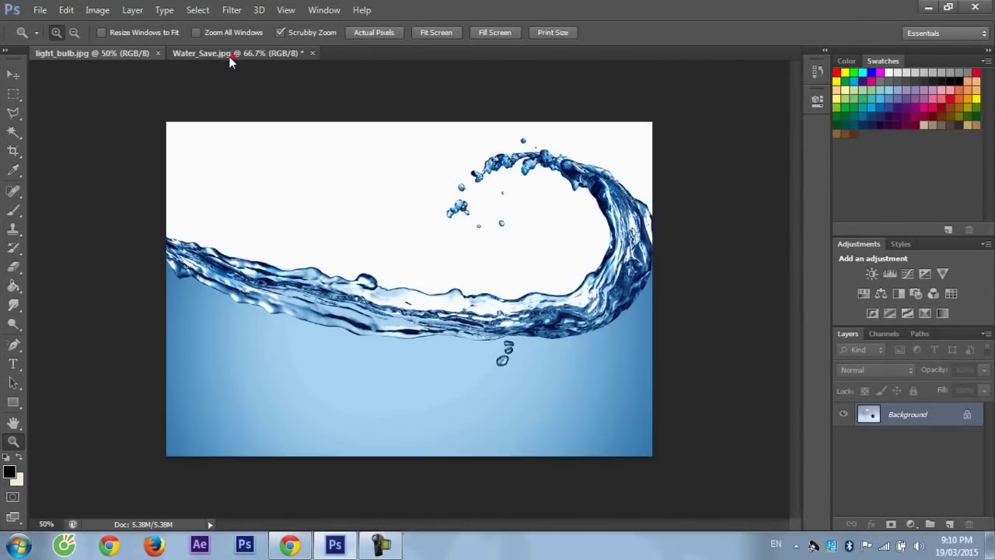
pyautogui.click(136, 56)
pyautogui.hotkey('ctrl', '+')
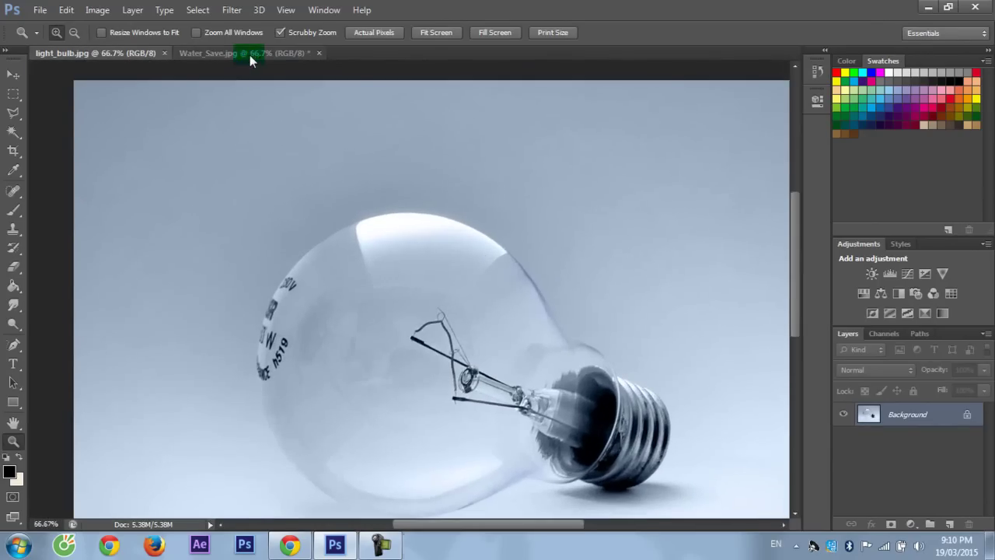
pyautogui.moveTo(395, 165); pyautogui.dragTo(360, 176)
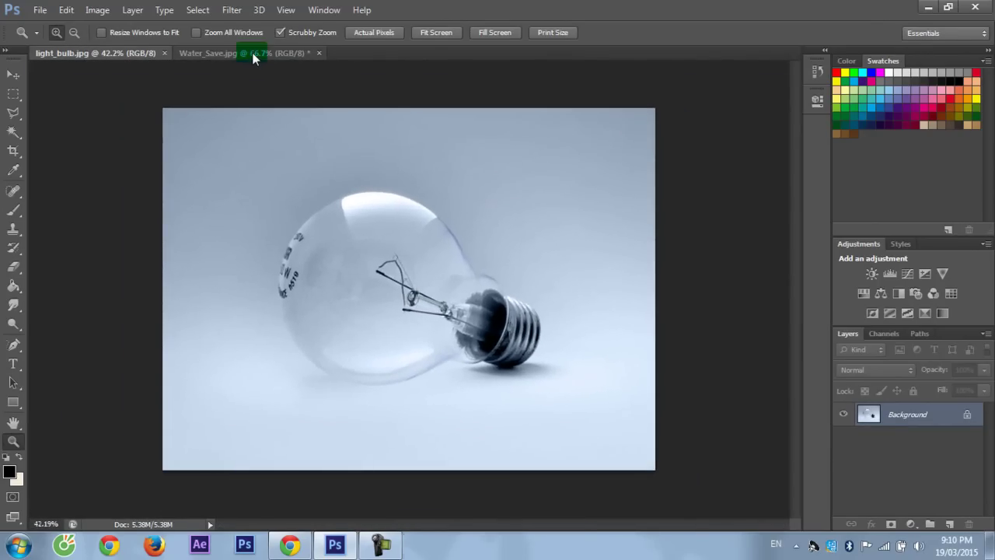
# Step: Float the Water_Save.jpg window and drag its image into light_bulb.jpg as a new layer
pyautogui.click(251, 52)
pyautogui.moveTo(257, 53)
pyautogui.mouseDown()
pyautogui.moveTo(535, 76)
pyautogui.moveTo(563, 48)
pyautogui.mouseUp()
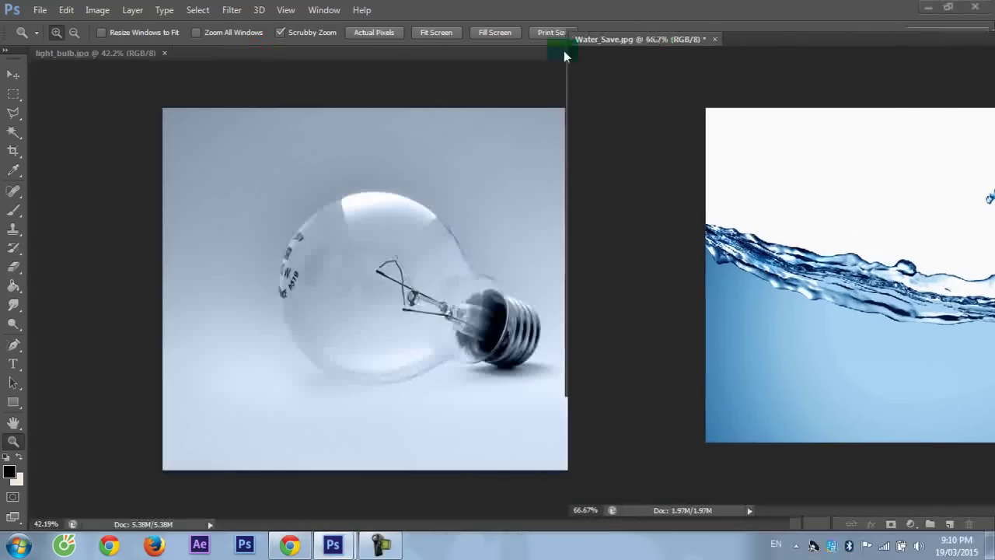
pyautogui.click(13, 74)
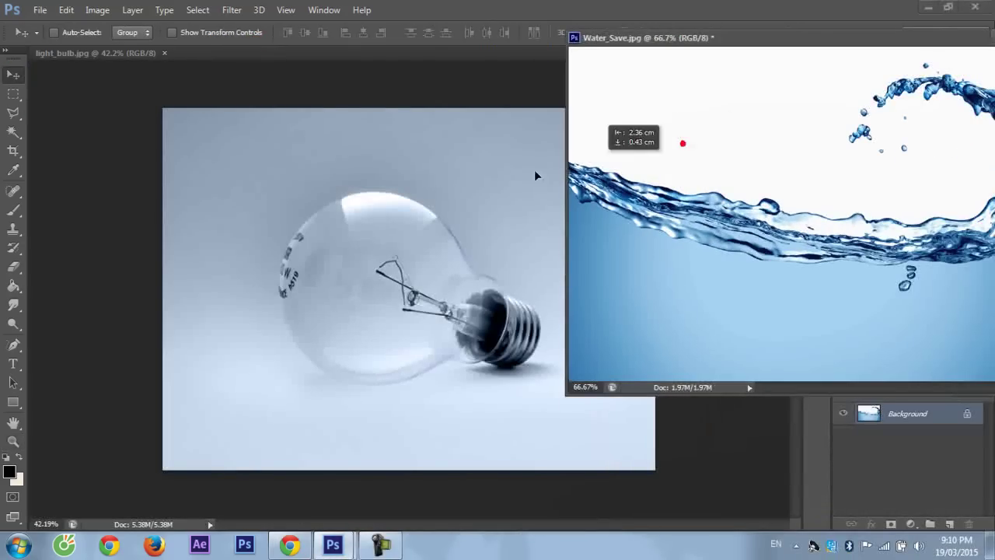
pyautogui.moveTo(636, 138); pyautogui.dragTo(308, 241)
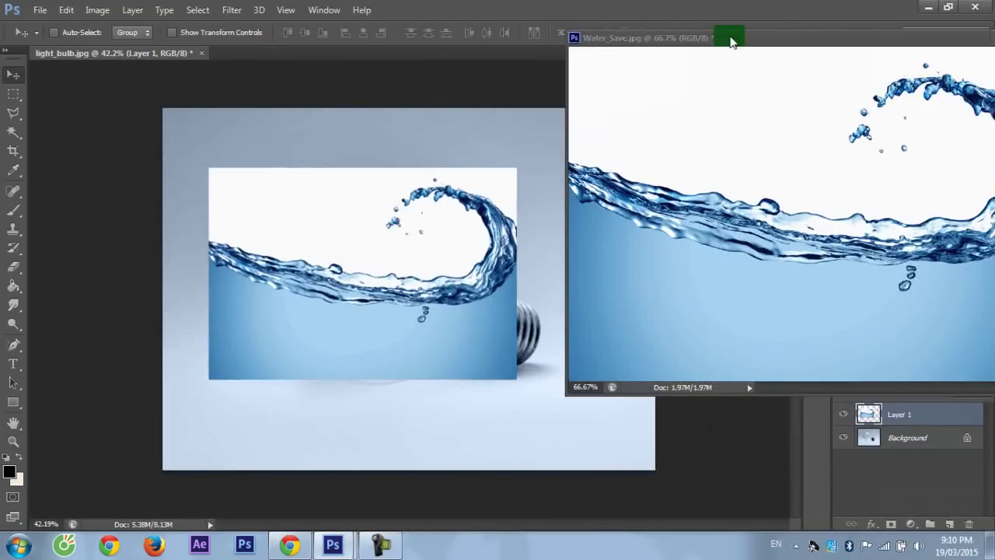
# Step: Close Water_Save.jpg without saving and position the water layer over the bulb
pyautogui.moveTo(729, 37); pyautogui.dragTo(703, 85)
pyautogui.click(871, 85)
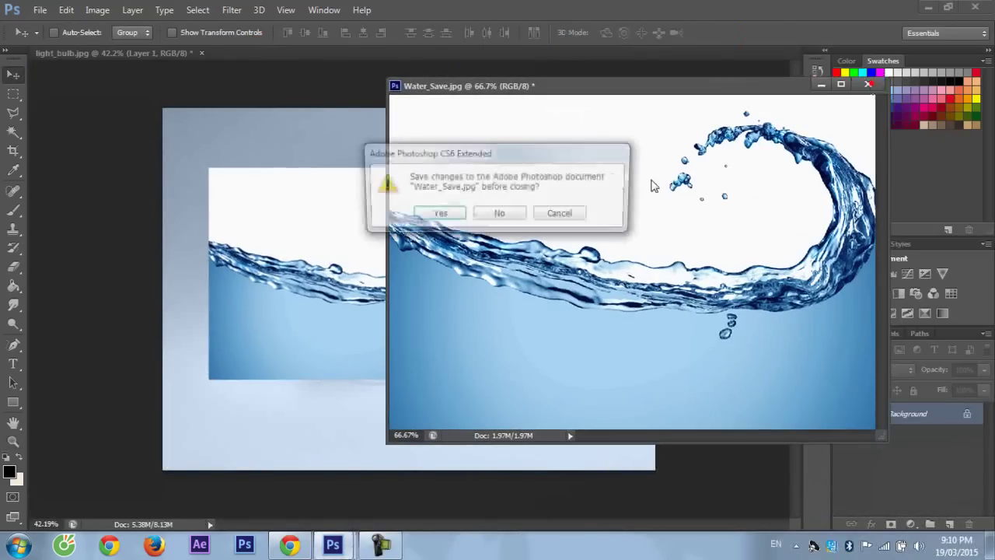
pyautogui.click(500, 214)
pyautogui.moveTo(444, 226)
pyautogui.mouseDown()
pyautogui.moveTo(548, 205)
pyautogui.moveTo(467, 325)
pyautogui.moveTo(407, 224)
pyautogui.moveTo(442, 240)
pyautogui.moveTo(424, 226)
pyautogui.moveTo(435, 225)
pyautogui.moveTo(440, 239)
pyautogui.moveTo(444, 228)
pyautogui.mouseUp()
# Step: Free-transform the water layer: flip it horizontally, rotate, widen and place it over the bulb
pyautogui.hotkey('ctrl', 't')
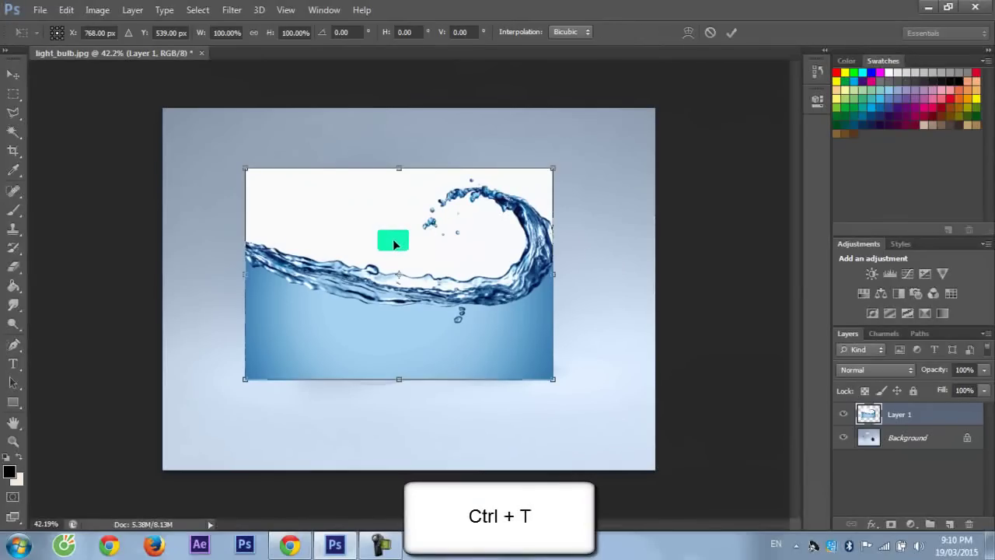
pyautogui.moveTo(245, 273)
pyautogui.mouseDown()
pyautogui.moveTo(591, 275)
pyautogui.moveTo(326, 270)
pyautogui.mouseUp()
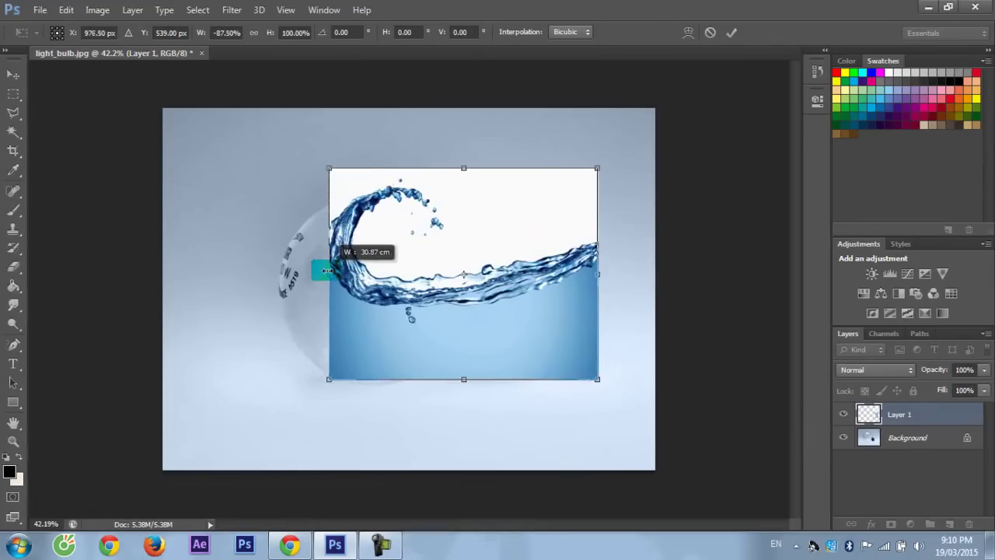
pyautogui.moveTo(521, 246)
pyautogui.mouseDown()
pyautogui.moveTo(458, 277)
pyautogui.moveTo(468, 284)
pyautogui.mouseUp()
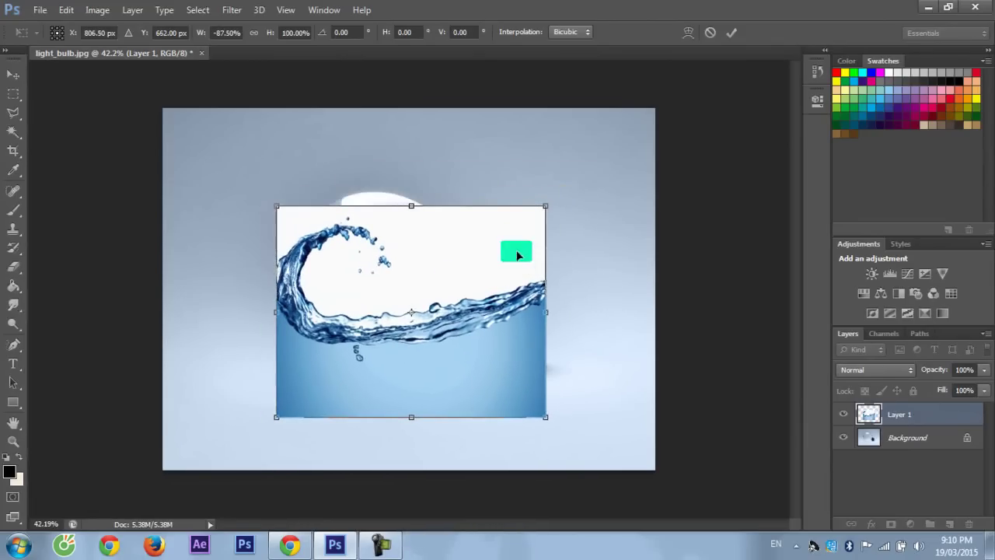
pyautogui.moveTo(559, 203); pyautogui.dragTo(573, 262)
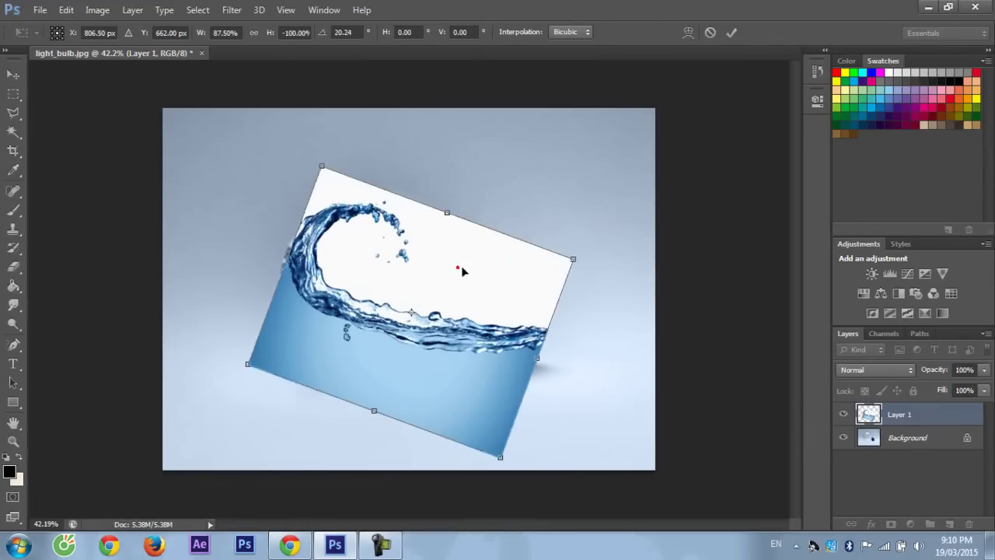
pyautogui.moveTo(461, 269)
pyautogui.mouseDown()
pyautogui.moveTo(576, 272)
pyautogui.moveTo(493, 285)
pyautogui.moveTo(471, 333)
pyautogui.moveTo(445, 292)
pyautogui.mouseUp()
pyautogui.moveTo(596, 271); pyautogui.dragTo(571, 211)
pyautogui.moveTo(534, 334); pyautogui.dragTo(561, 334)
pyautogui.moveTo(444, 282)
pyautogui.mouseDown()
pyautogui.moveTo(480, 263)
pyautogui.moveTo(471, 255)
pyautogui.mouseUp()
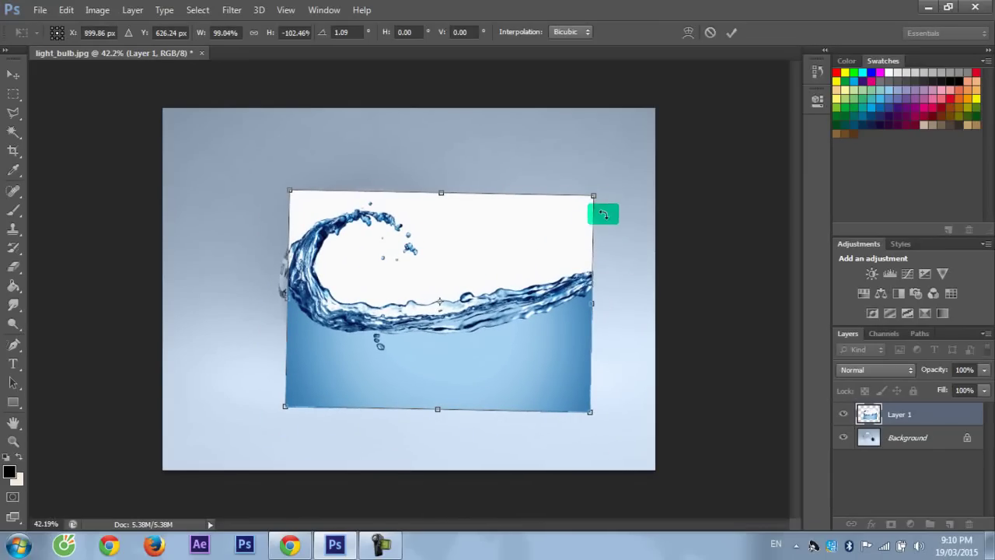
pyautogui.doubleClick(450, 242)
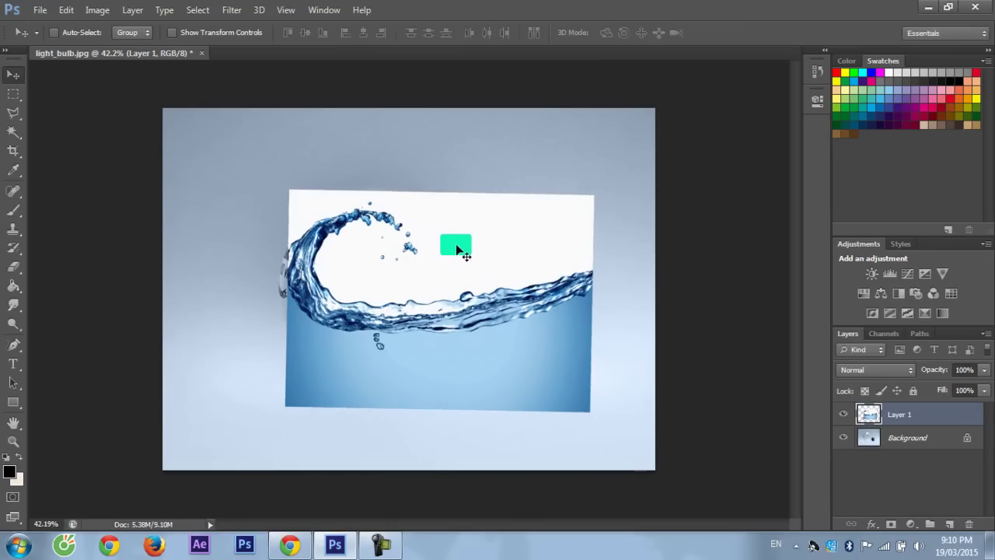
# Step: Lower the water layer's opacity to 62% and nudge it slightly left
pyautogui.click(982, 371)
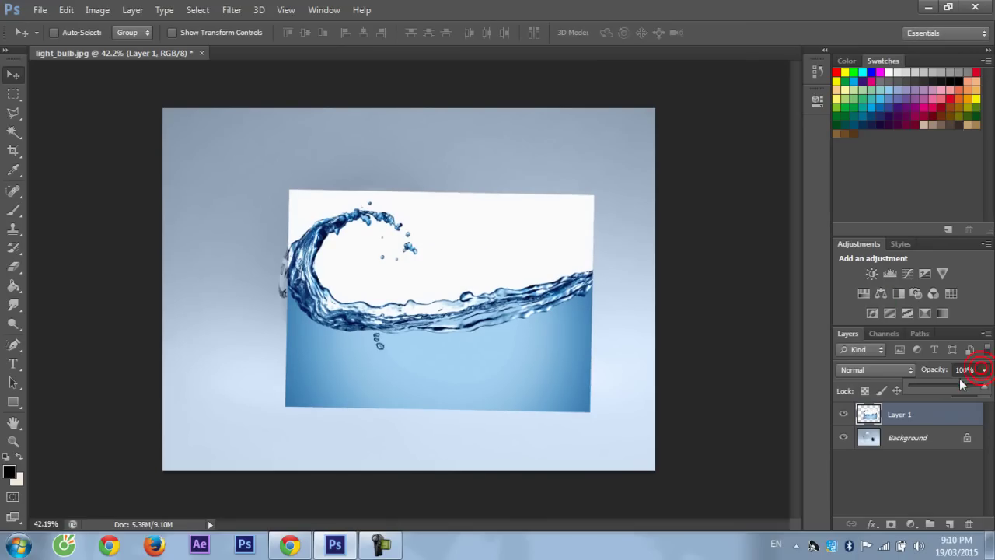
pyautogui.moveTo(959, 389); pyautogui.dragTo(955, 389)
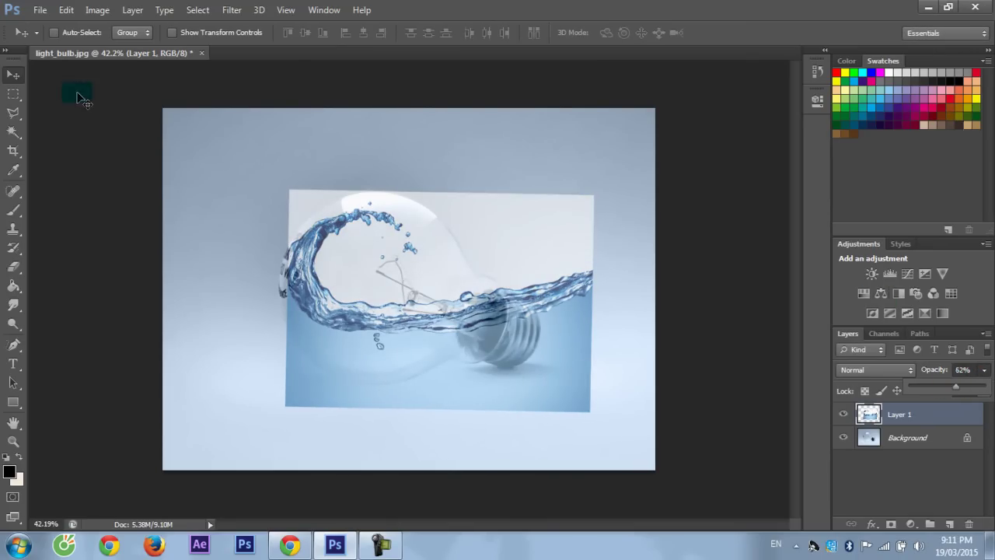
pyautogui.click(10, 75)
pyautogui.moveTo(459, 262); pyautogui.dragTo(449, 261)
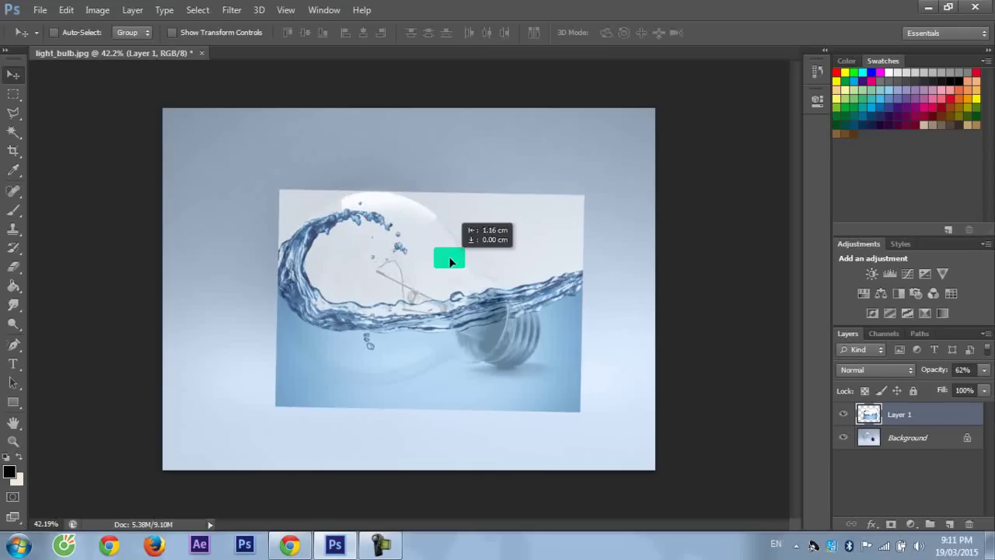
# Step: Re-transform the water layer, tilting it about 4° more and shifting it over the bulb's lower half
pyautogui.hotkey('ctrl', 't')
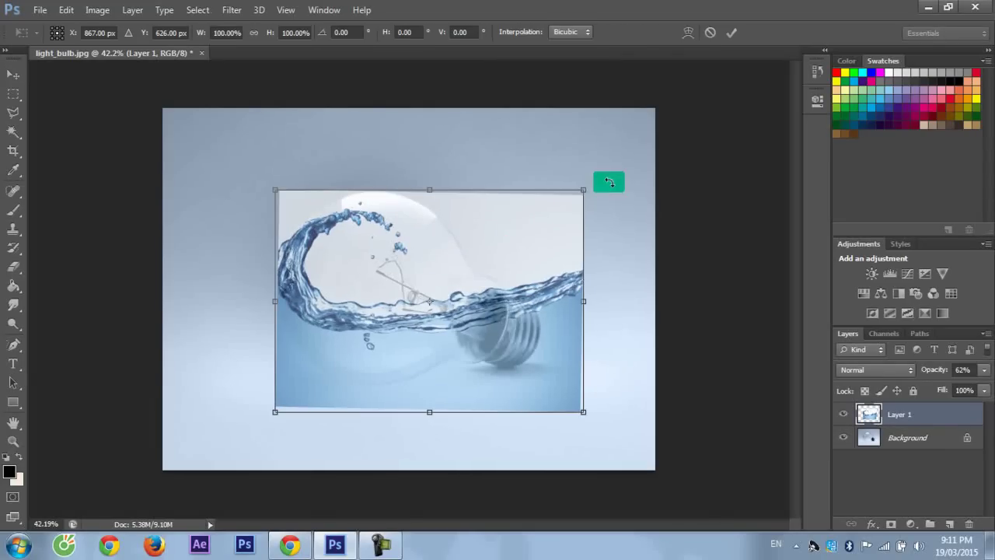
pyautogui.moveTo(606, 181)
pyautogui.mouseDown()
pyautogui.moveTo(635, 187)
pyautogui.moveTo(626, 189)
pyautogui.mouseUp()
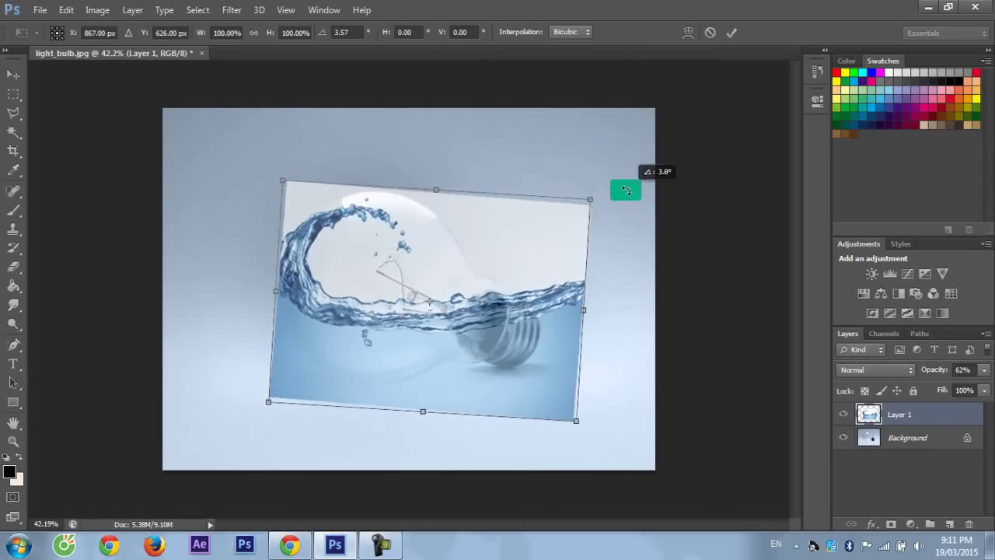
pyautogui.moveTo(504, 258); pyautogui.dragTo(512, 268)
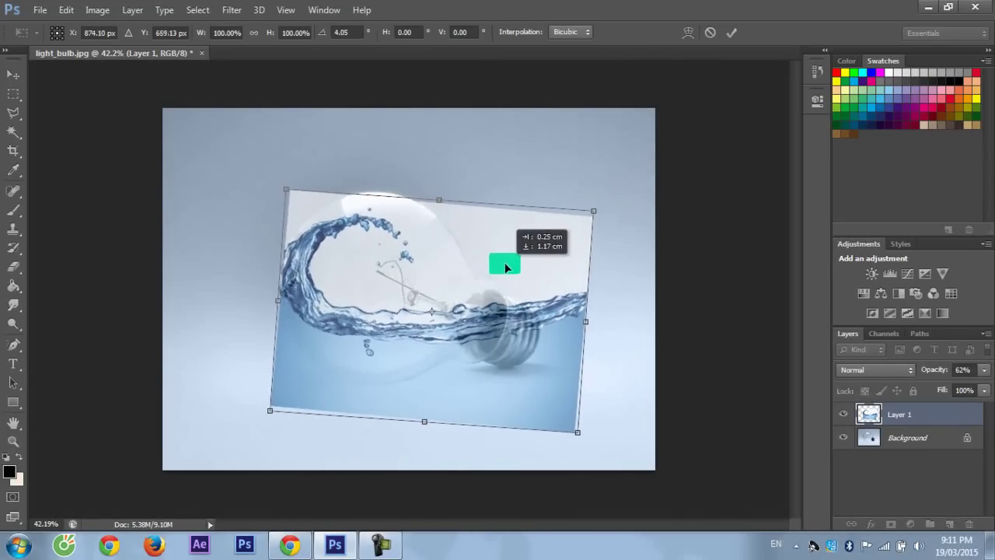
pyautogui.moveTo(607, 208); pyautogui.dragTo(628, 209)
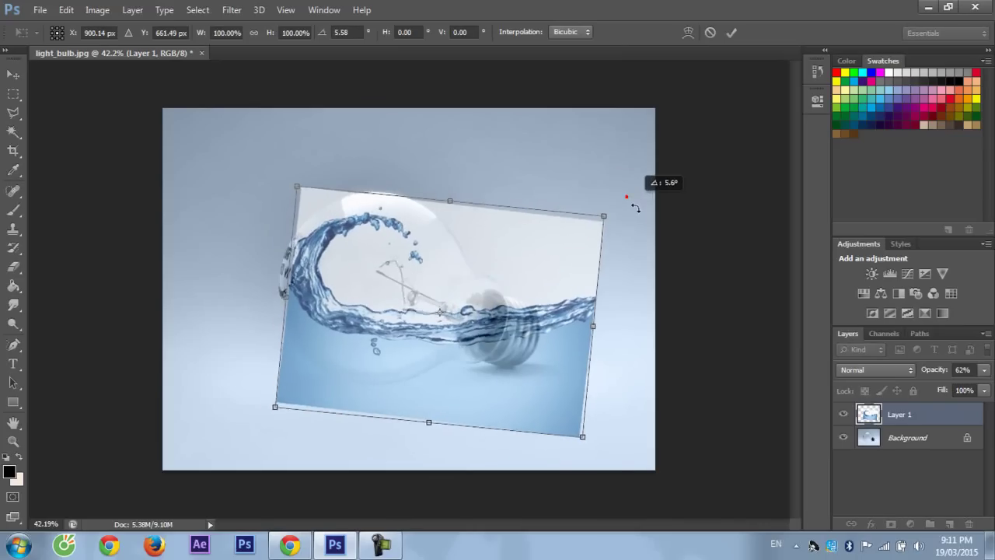
pyautogui.moveTo(528, 250); pyautogui.dragTo(522, 255)
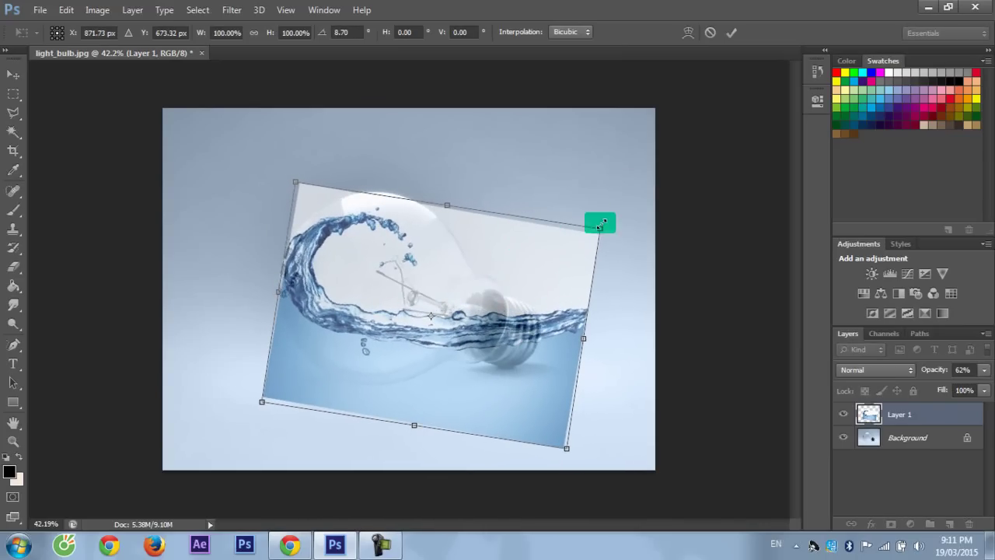
pyautogui.moveTo(609, 222); pyautogui.dragTo(604, 209)
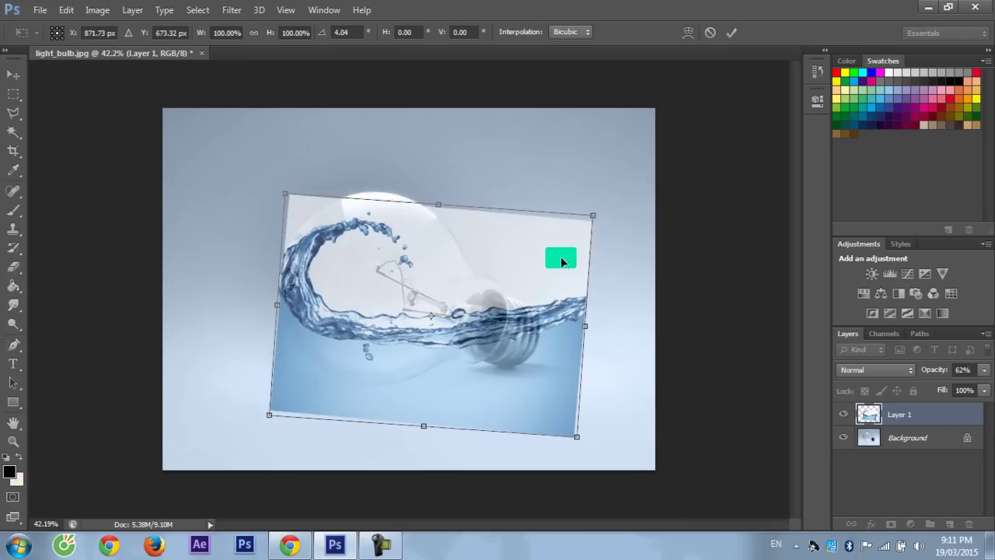
pyautogui.moveTo(560, 260); pyautogui.dragTo(537, 270)
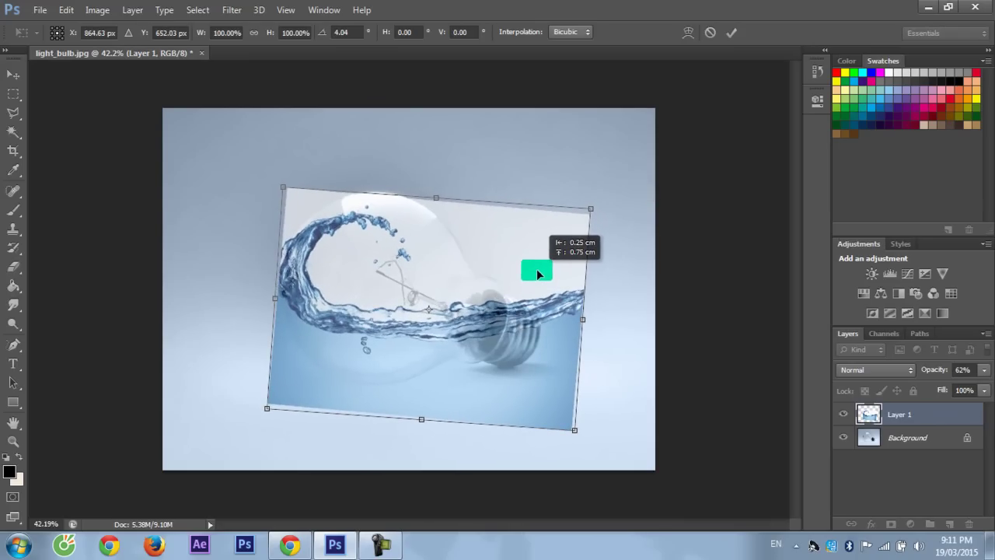
pyautogui.moveTo(537, 270); pyautogui.dragTo(540, 274)
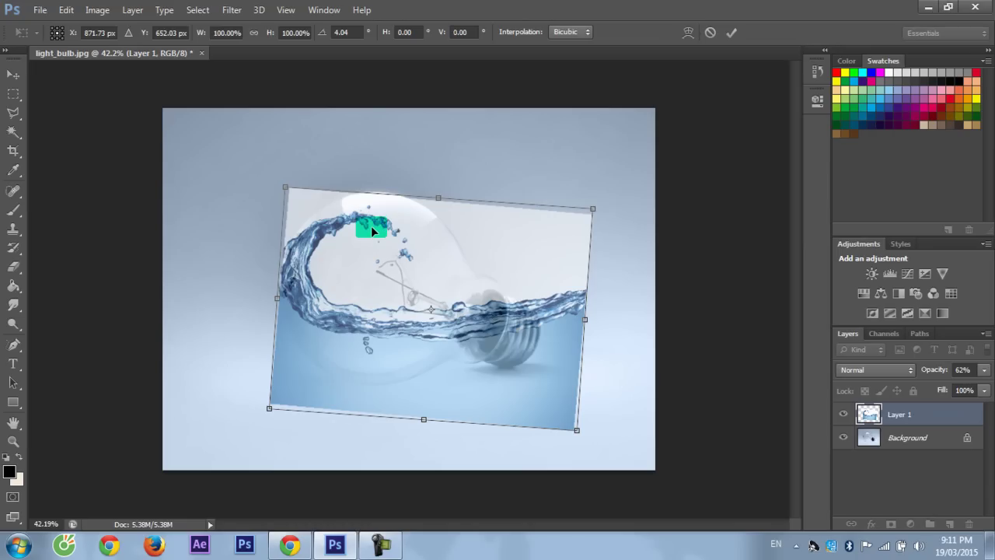
pyautogui.press('Return')
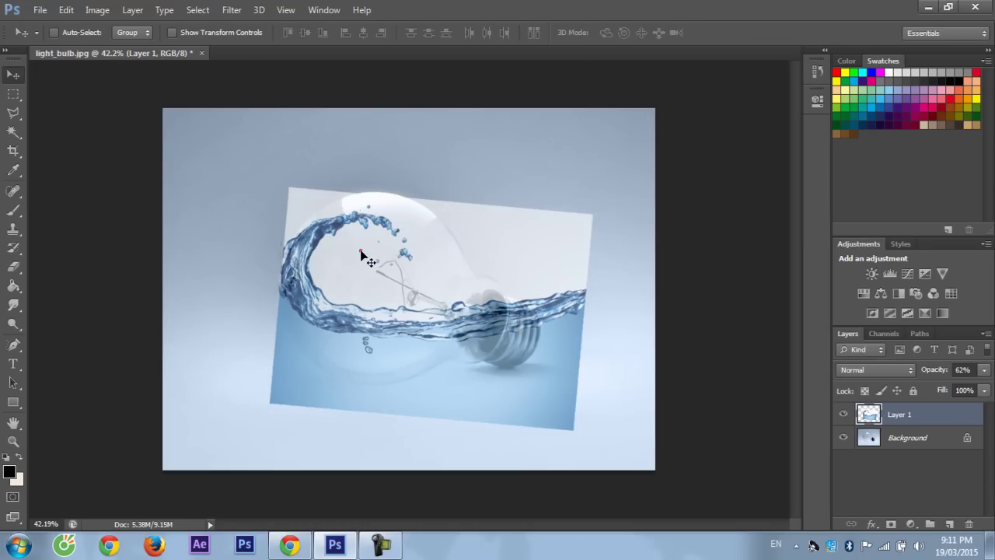
pyautogui.moveTo(357, 252); pyautogui.dragTo(357, 253)
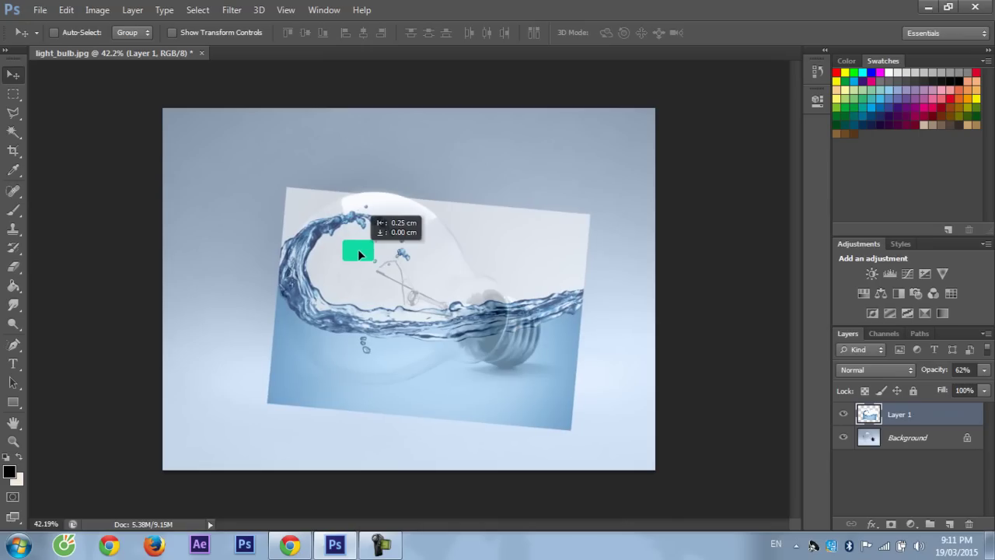
pyautogui.moveTo(357, 253); pyautogui.dragTo(359, 252)
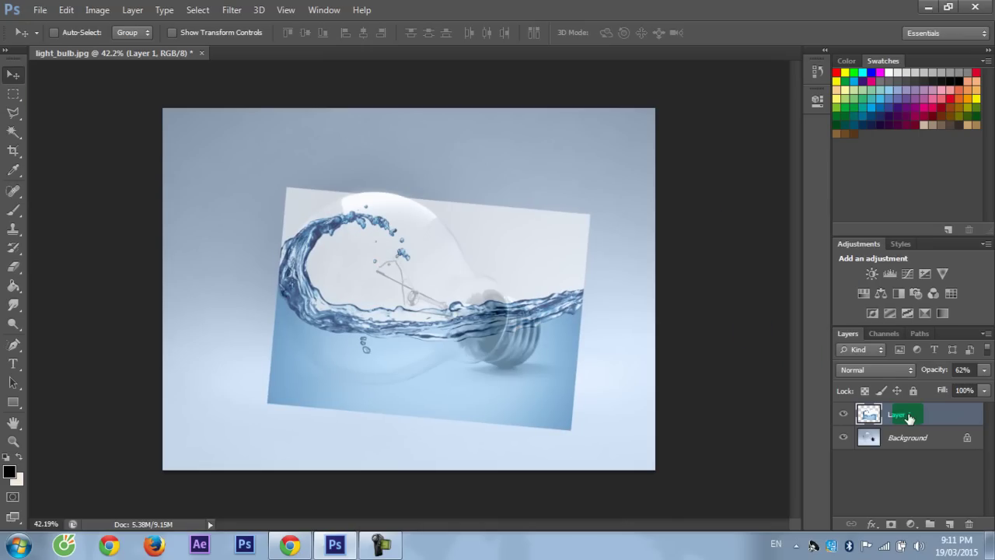
# Step: Restore the water layer to 100% opacity and set its blend mode to Multiply
pyautogui.click(965, 369)
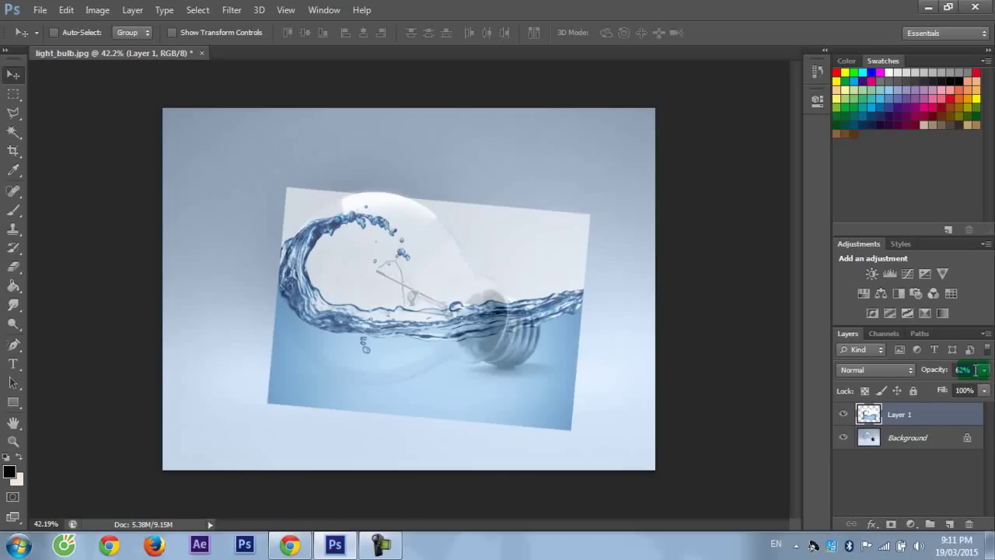
pyautogui.click(984, 370)
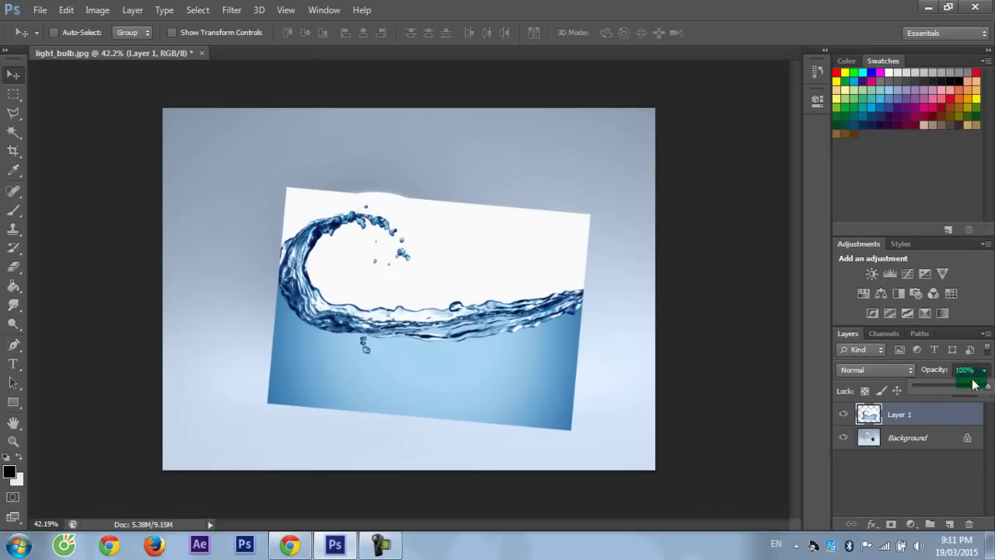
pyautogui.click(876, 370)
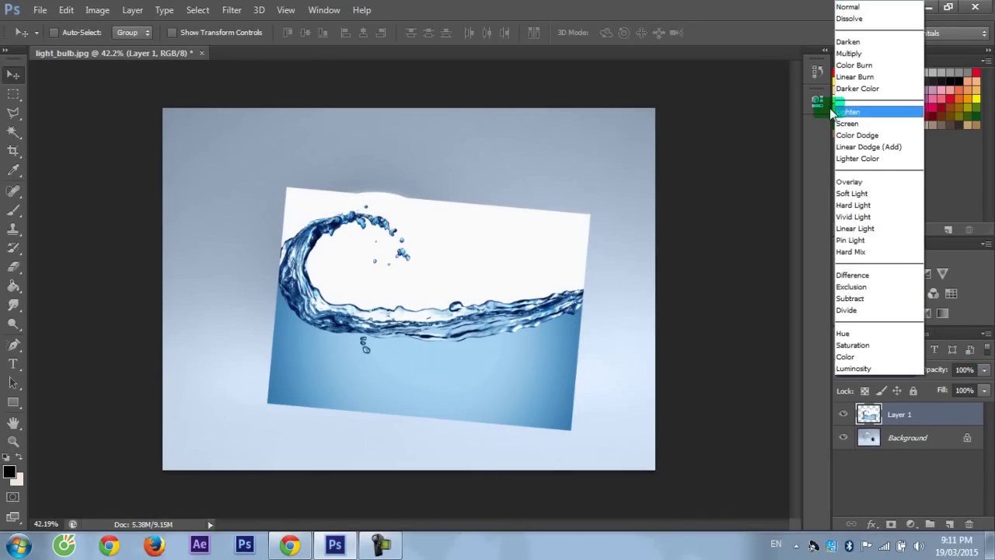
pyautogui.click(844, 54)
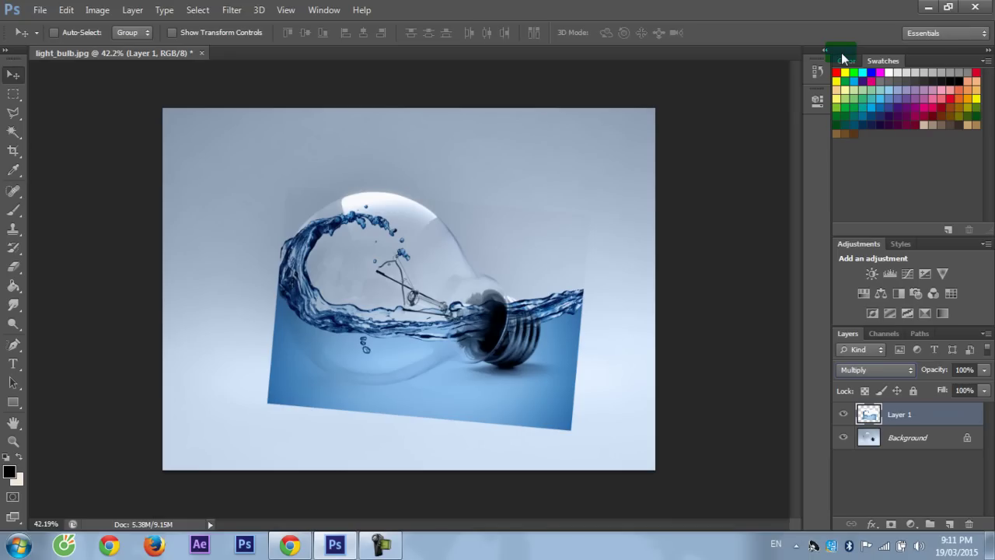
# Step: Add a white layer mask to the water layer, zoom in on the bulb and select the Brush tool
pyautogui.moveTo(932, 214); pyautogui.dragTo(906, 515)
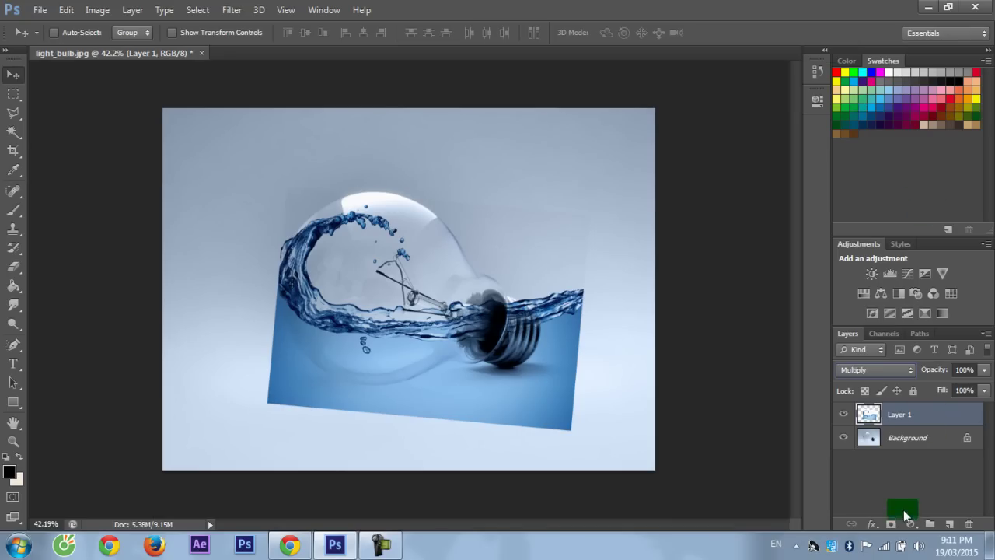
pyautogui.click(895, 524)
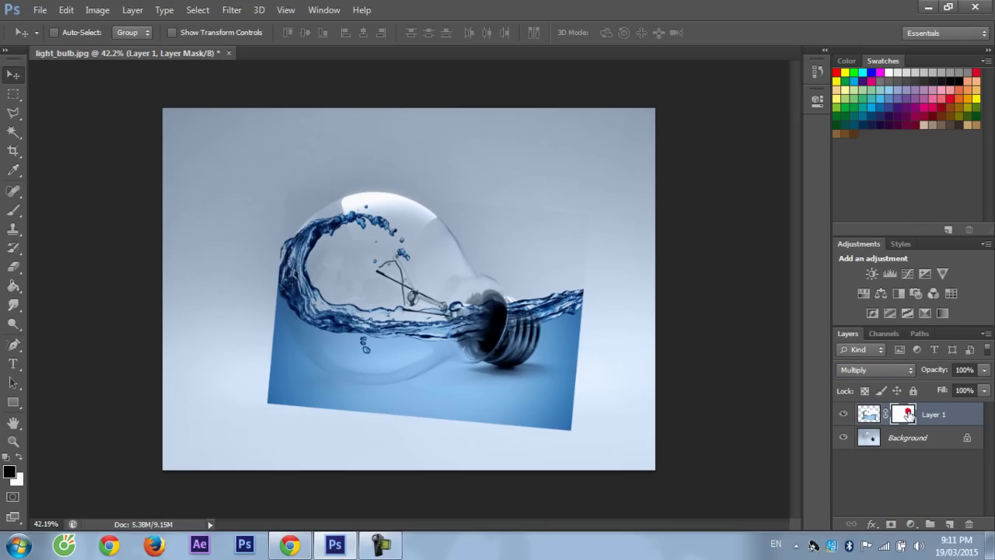
pyautogui.moveTo(288, 422)
pyautogui.mouseDown()
pyautogui.moveTo(3, 476)
pyautogui.moveTo(2, 200)
pyautogui.mouseUp()
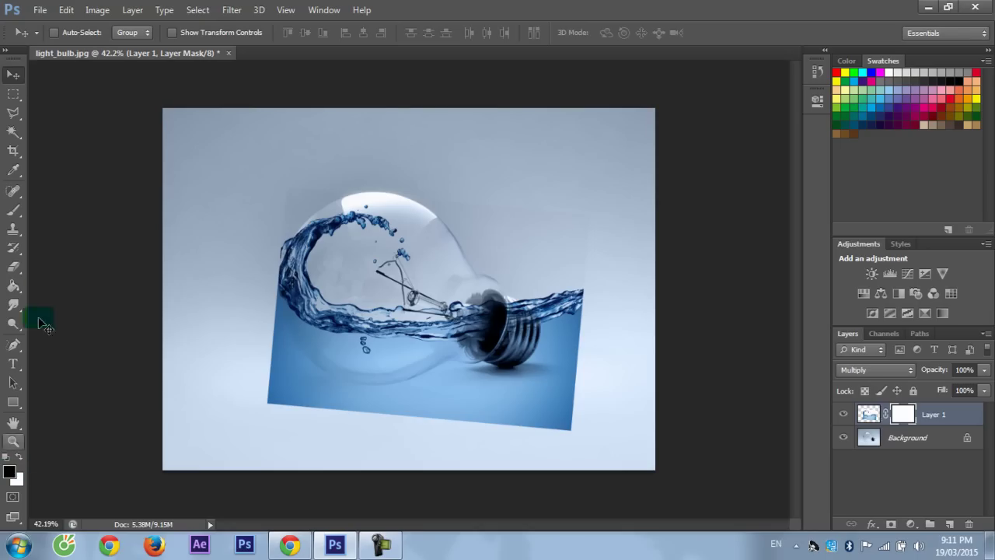
pyautogui.click(13, 212)
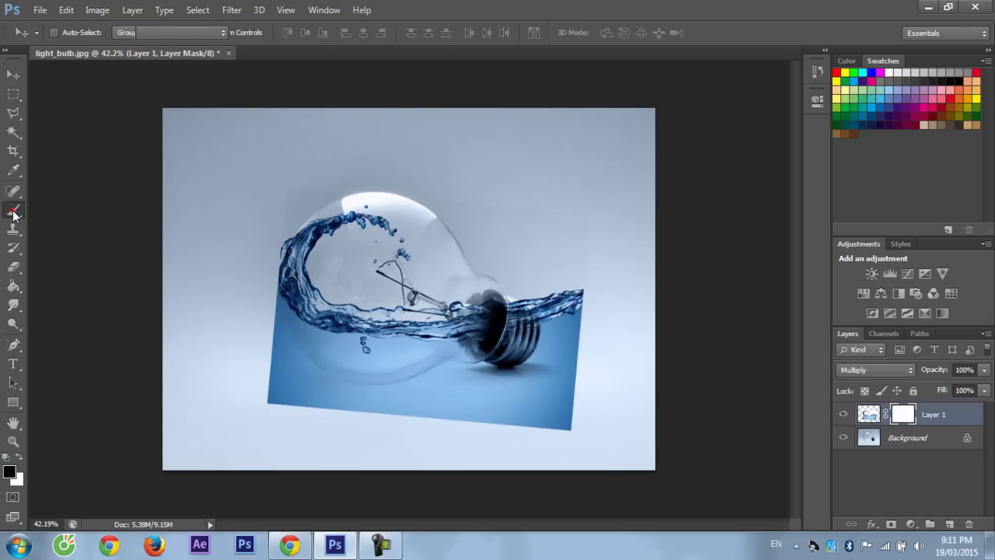
pyautogui.click(13, 442)
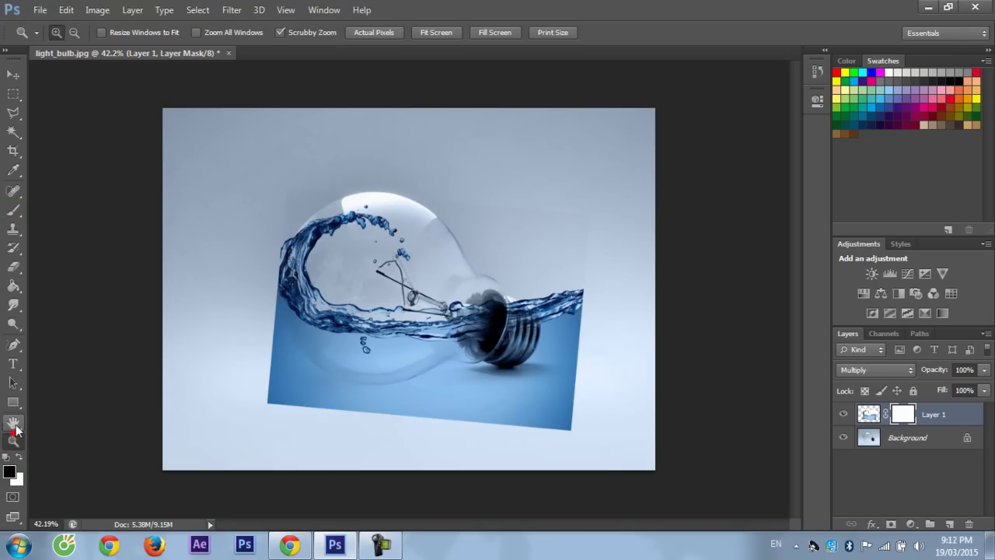
pyautogui.click(298, 292)
pyautogui.click(277, 297)
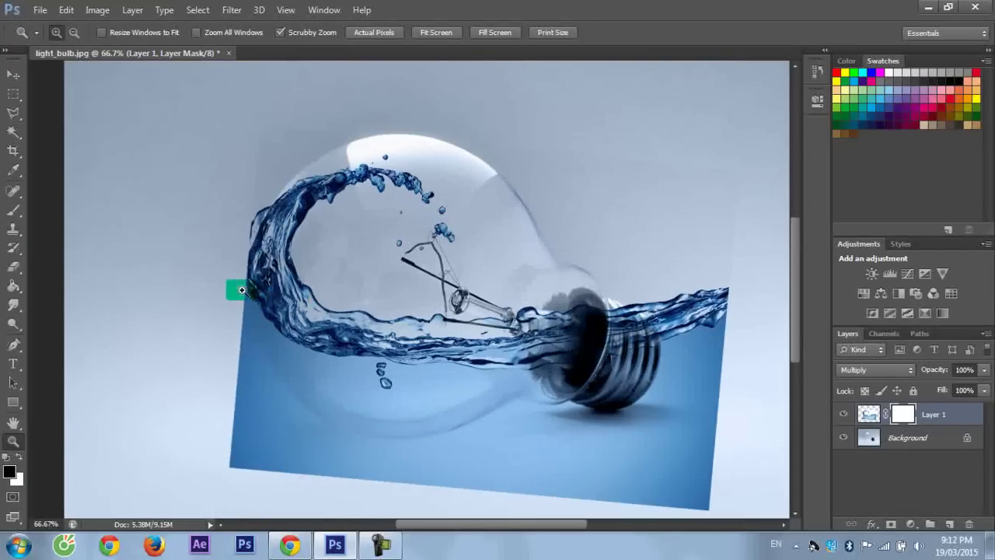
pyautogui.click(13, 211)
# Step: With a soft 112 px brush, paint black on the mask over splash outside the bulb
pyautogui.rightClick(226, 161)
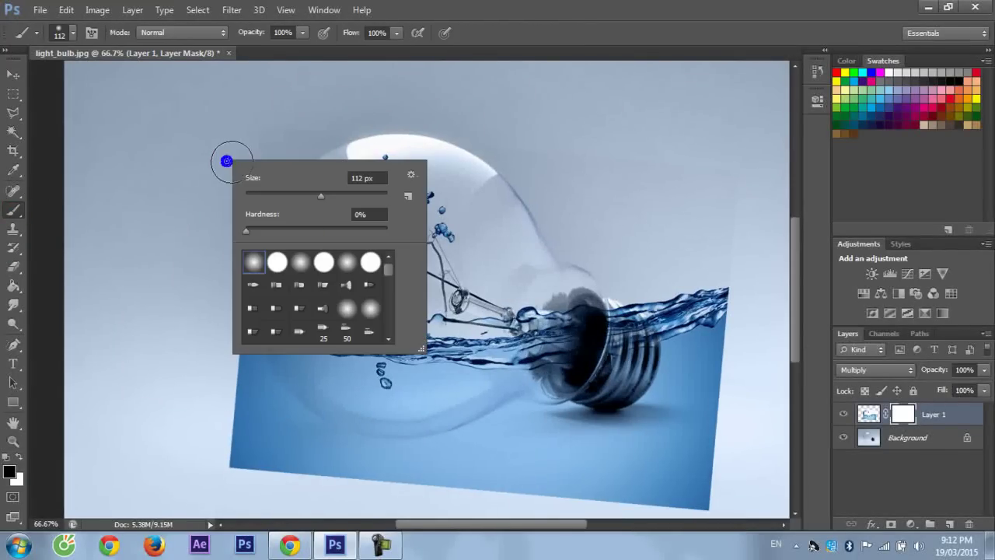
pyautogui.click(272, 122)
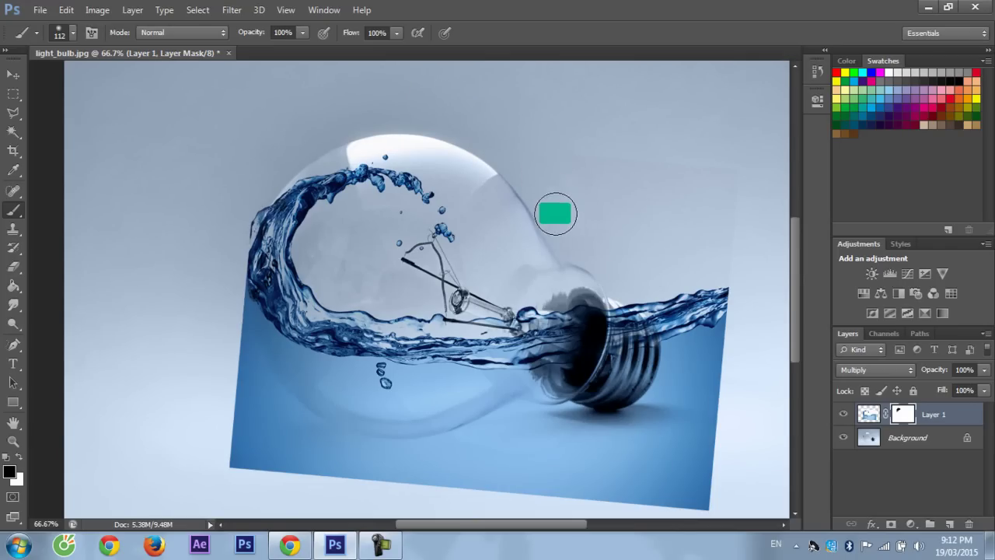
pyautogui.moveTo(727, 279)
pyautogui.mouseDown()
pyautogui.moveTo(730, 337)
pyautogui.moveTo(673, 344)
pyautogui.moveTo(645, 293)
pyautogui.moveTo(644, 358)
pyautogui.moveTo(599, 373)
pyautogui.moveTo(722, 407)
pyautogui.moveTo(658, 500)
pyautogui.moveTo(586, 479)
pyautogui.moveTo(622, 408)
pyautogui.moveTo(529, 438)
pyautogui.moveTo(524, 418)
pyautogui.moveTo(473, 444)
pyautogui.moveTo(454, 480)
pyautogui.moveTo(464, 453)
pyautogui.moveTo(360, 471)
pyautogui.moveTo(197, 411)
pyautogui.moveTo(219, 409)
pyautogui.mouseUp()
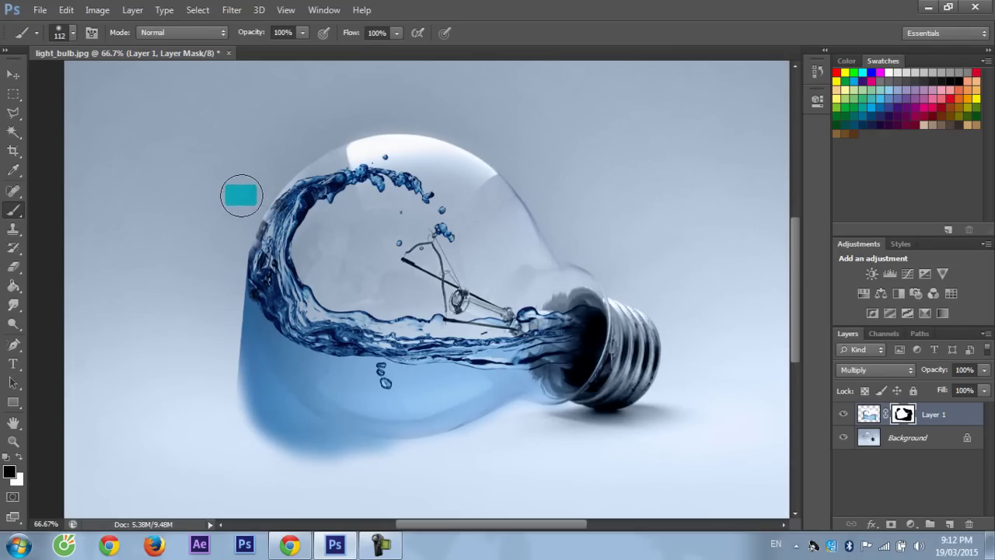
pyautogui.moveTo(194, 293)
pyautogui.mouseDown()
pyautogui.moveTo(202, 288)
pyautogui.moveTo(218, 309)
pyautogui.moveTo(222, 412)
pyautogui.moveTo(211, 329)
pyautogui.moveTo(264, 460)
pyautogui.moveTo(361, 484)
pyautogui.moveTo(241, 386)
pyautogui.moveTo(319, 453)
pyautogui.moveTo(244, 384)
pyautogui.moveTo(225, 304)
pyautogui.mouseUp()
# Step: Resize the brush and mask the water along the bulb's lower-left edge and below it
pyautogui.rightClick(176, 307)
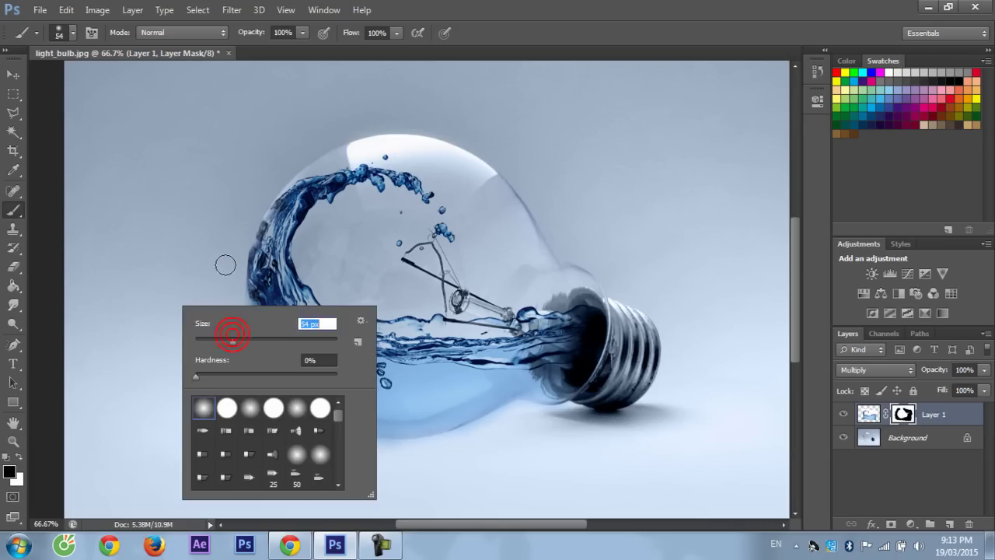
pyautogui.moveTo(226, 265); pyautogui.dragTo(255, 375)
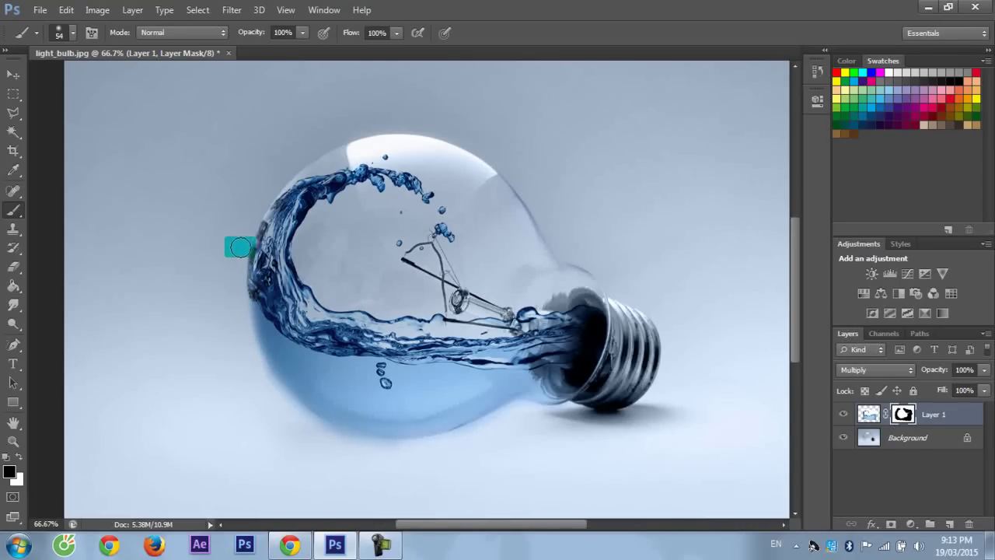
pyautogui.scroll(-1, 311, 416)
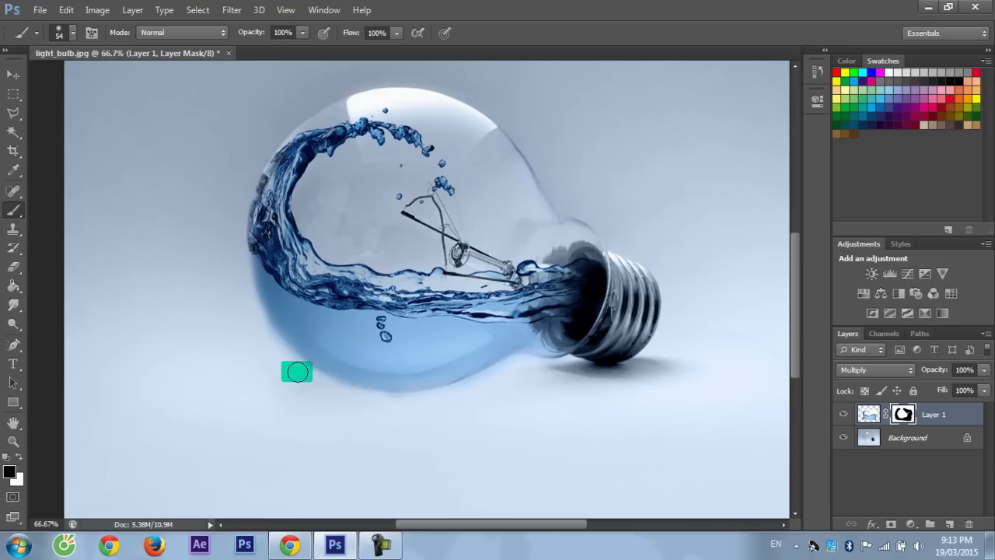
pyautogui.scroll(1, 379, 427)
pyautogui.click(394, 476)
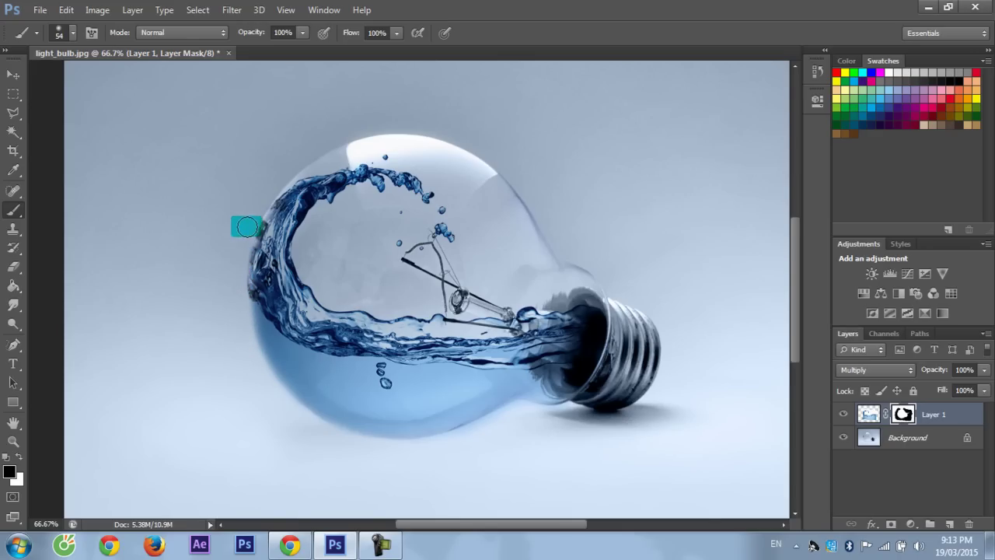
pyautogui.scroll(-1, 213, 227)
pyautogui.click(9, 443)
# Step: Zoom out to the whole composite, target the water layer's pixels and open the adjustment layer list
pyautogui.rightClick(231, 304)
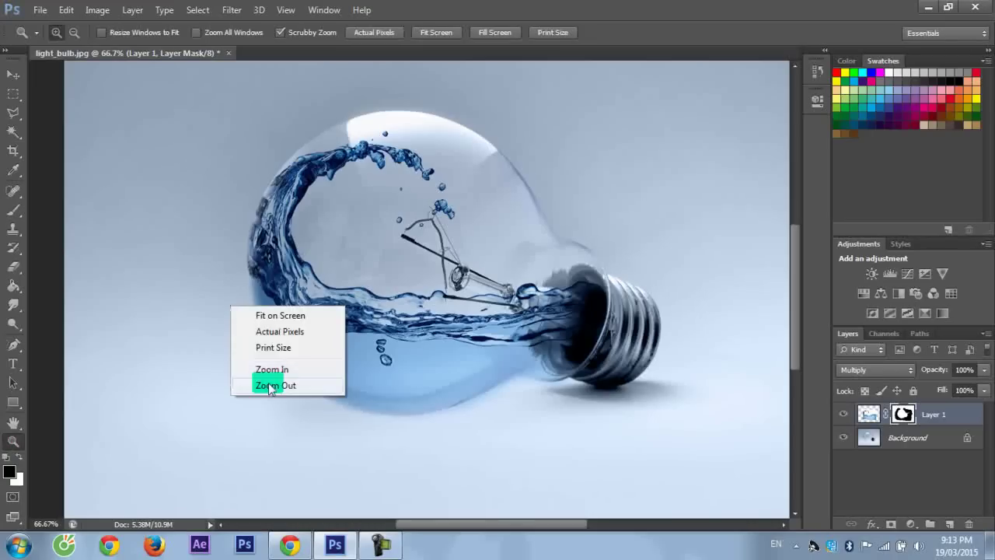
pyautogui.click(266, 382)
pyautogui.moveTo(382, 339)
pyautogui.mouseDown()
pyautogui.moveTo(462, 333)
pyautogui.moveTo(383, 343)
pyautogui.mouseUp()
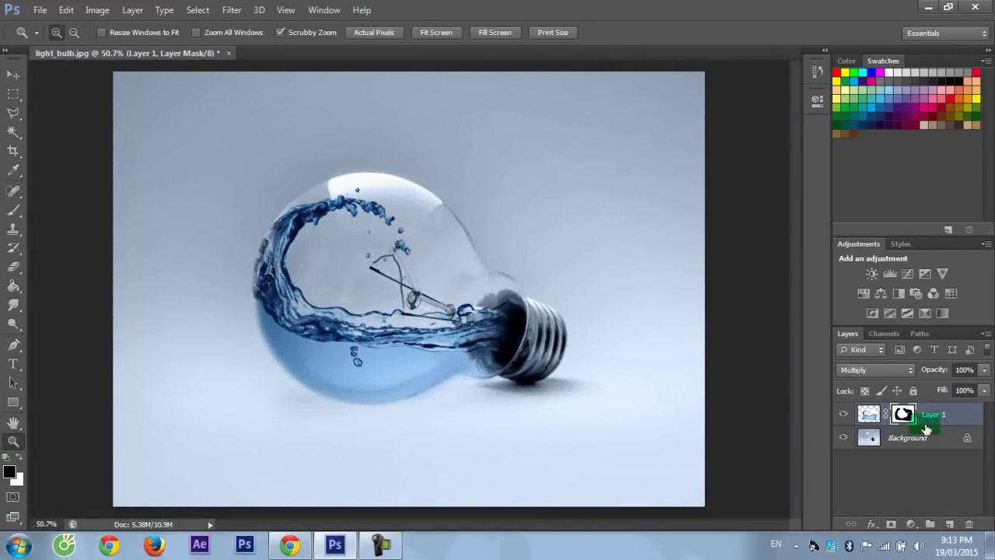
pyautogui.click(931, 418)
pyautogui.click(915, 525)
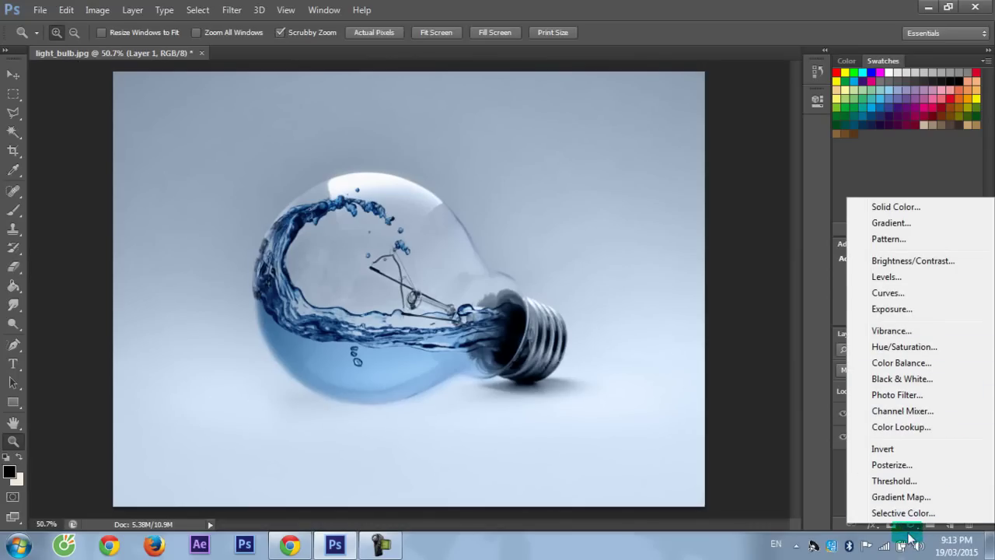
# Step: Add a Hue/Saturation layer clipped to the water layer and set Hue to +113 for pink water
pyautogui.click(902, 347)
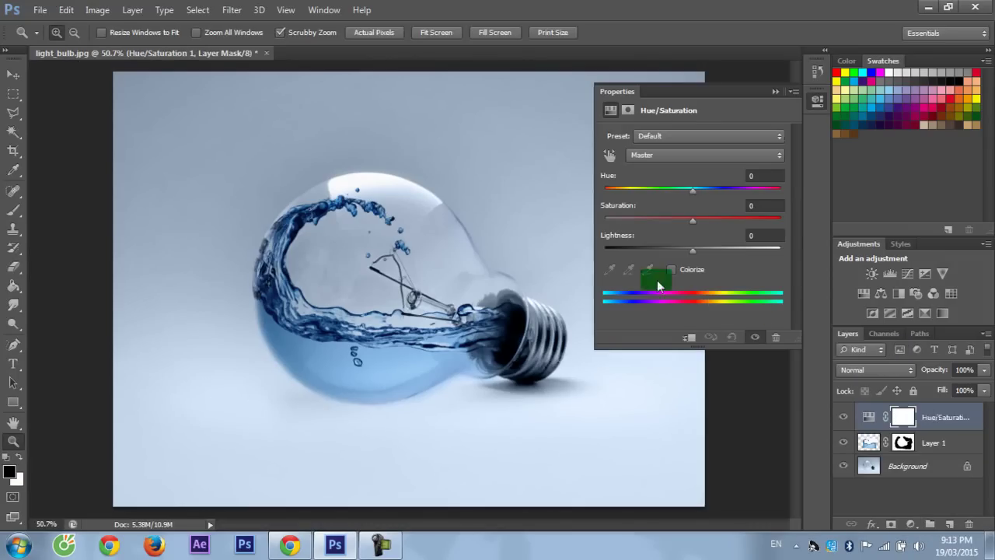
pyautogui.moveTo(694, 197); pyautogui.dragTo(638, 194)
pyautogui.click(691, 338)
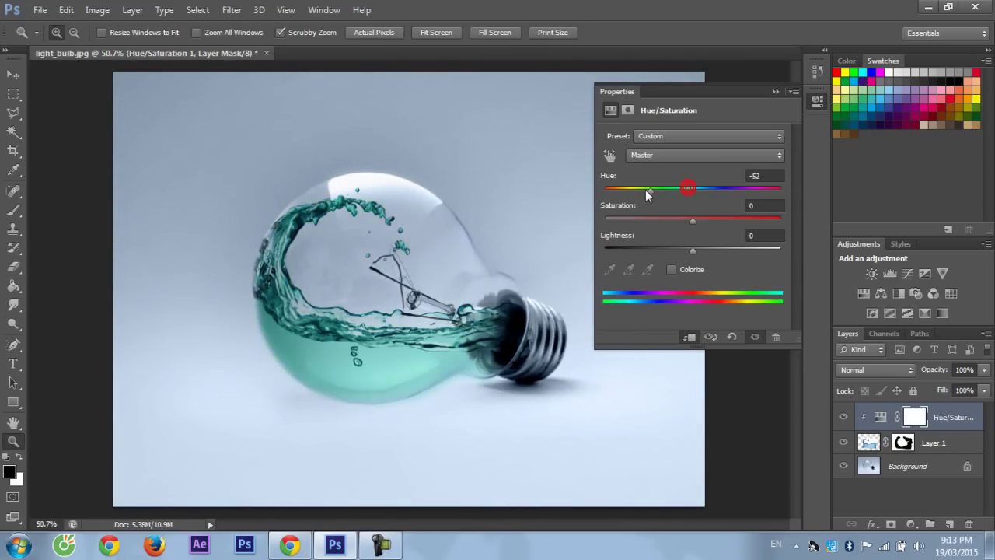
pyautogui.moveTo(619, 192)
pyautogui.mouseDown()
pyautogui.moveTo(796, 190)
pyautogui.moveTo(721, 197)
pyautogui.moveTo(739, 197)
pyautogui.mouseUp()
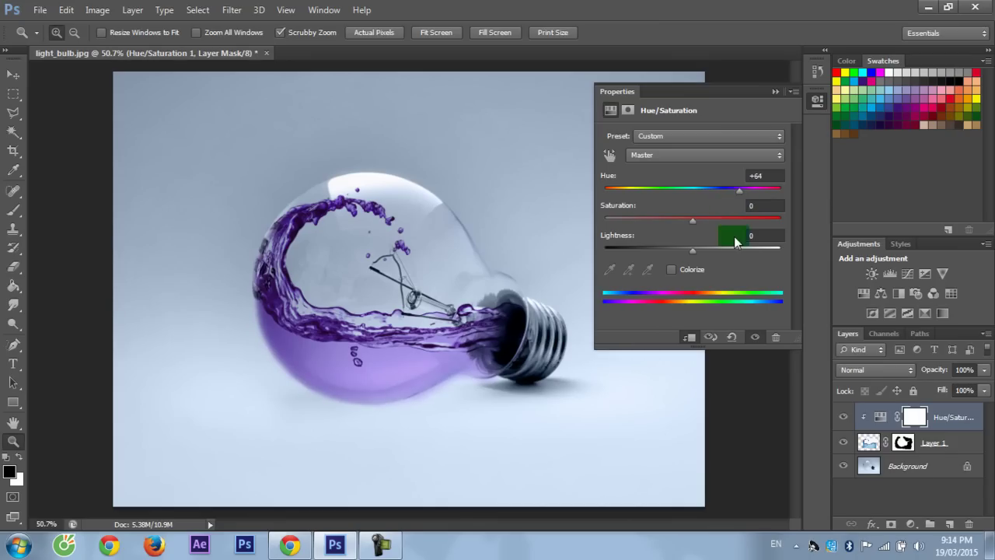
pyautogui.click(763, 175)
pyautogui.moveTo(744, 194)
pyautogui.mouseDown()
pyautogui.moveTo(769, 191)
pyautogui.moveTo(735, 194)
pyautogui.moveTo(772, 190)
pyautogui.moveTo(726, 195)
pyautogui.moveTo(773, 192)
pyautogui.moveTo(756, 196)
pyautogui.mouseUp()
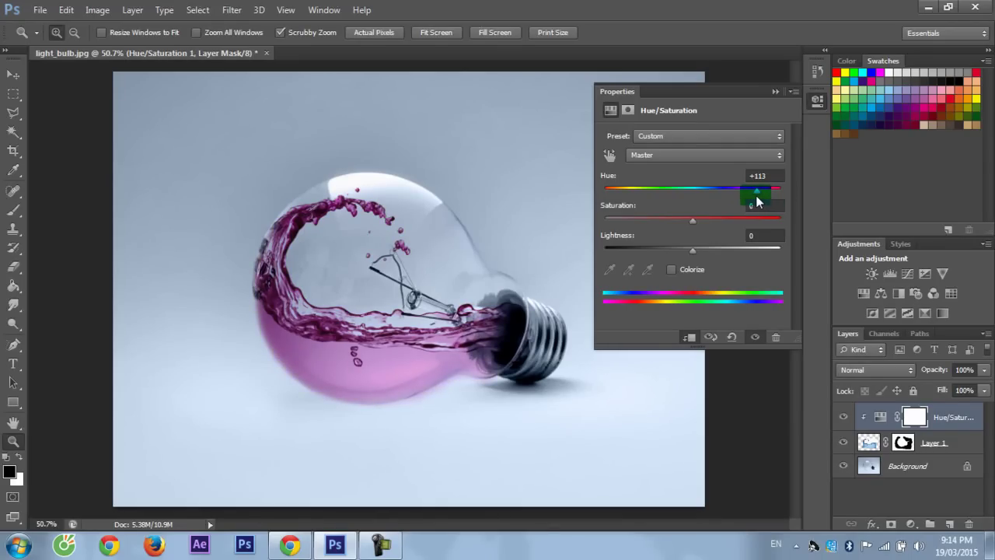